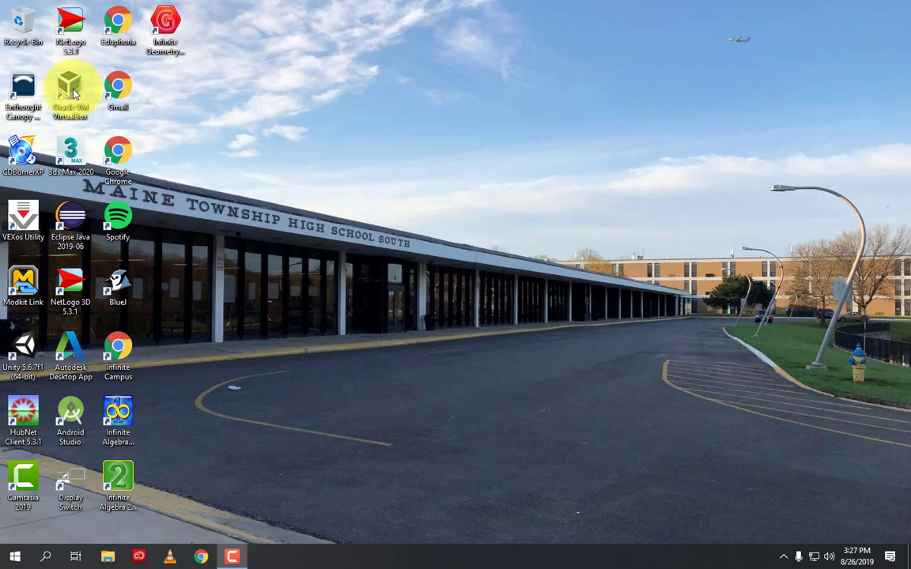
- Launch Oracle VM VirtualBox and begin creating a new virtual machine
{"action": "double_click", "coordinate": [73, 90]}
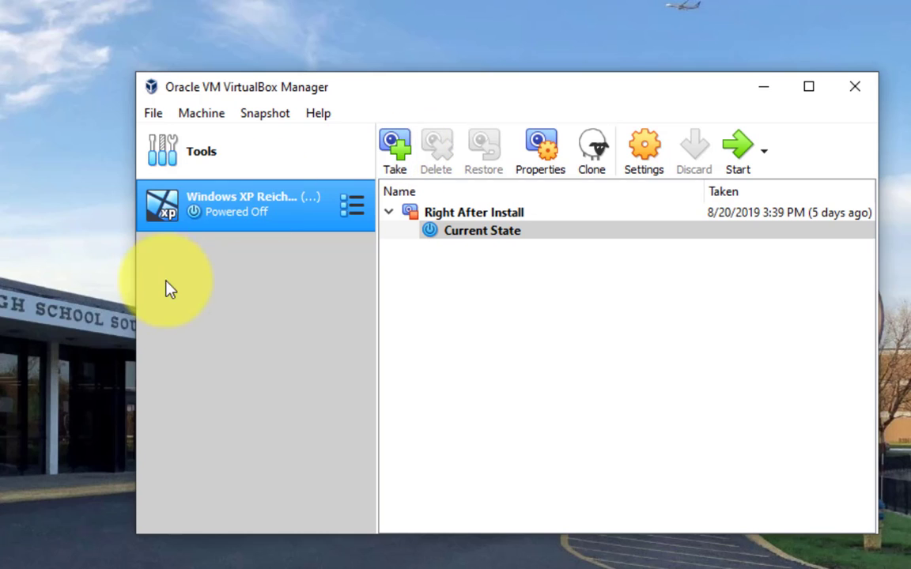
{"action": "left_click", "coordinate": [193, 281]}
{"action": "left_click", "coordinate": [153, 142]}
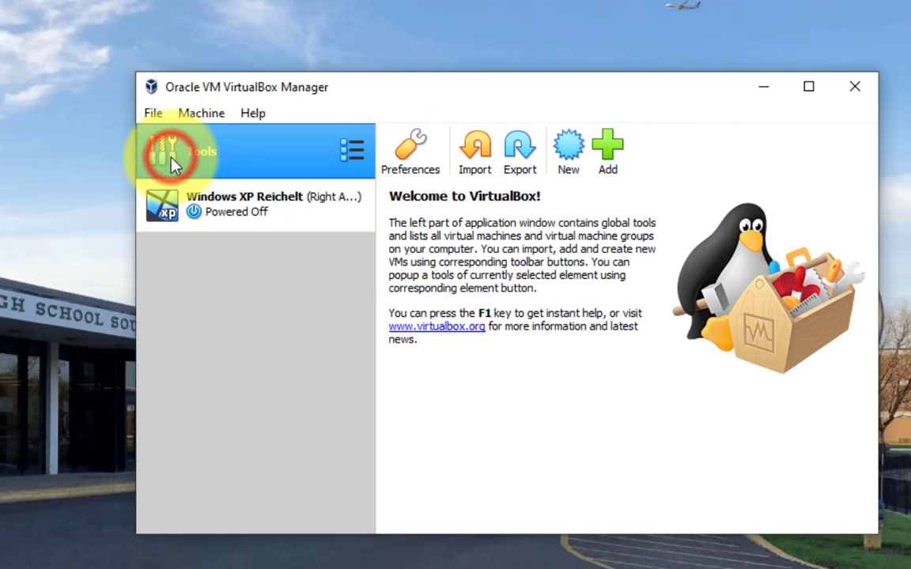
{"action": "left_click", "coordinate": [230, 207]}
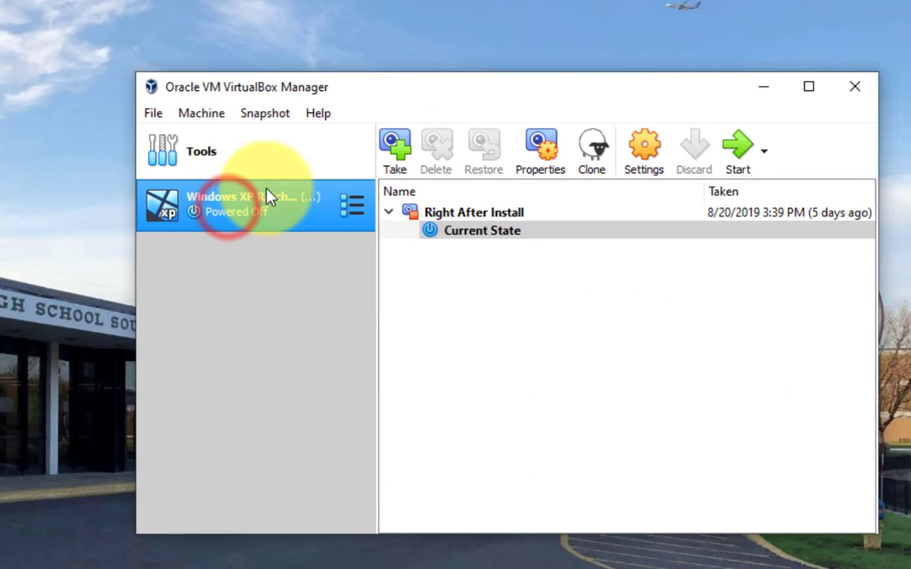
{"action": "left_click", "coordinate": [194, 168]}
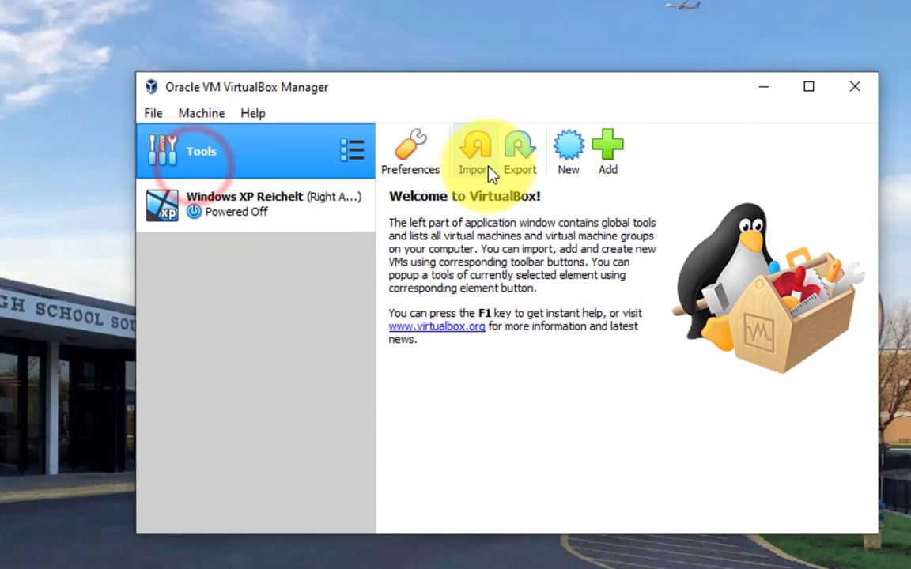
{"action": "left_click", "coordinate": [579, 166]}
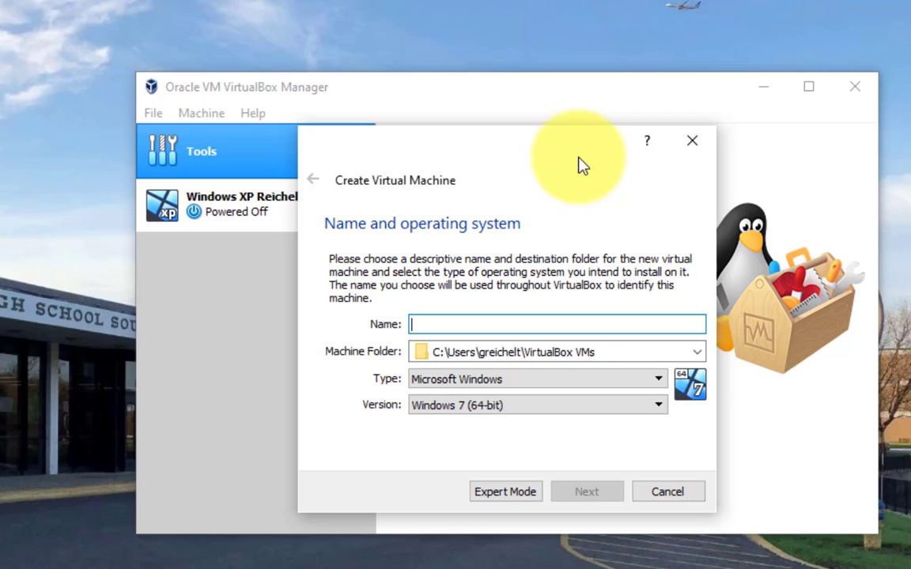
- Name the new machine "Kali Linux - " followed by the owner's surname, and accept type Linux, version Linux 2.6 / 3.x / 4.x (64-bit)
{"action": "type", "text": "Kali L"}
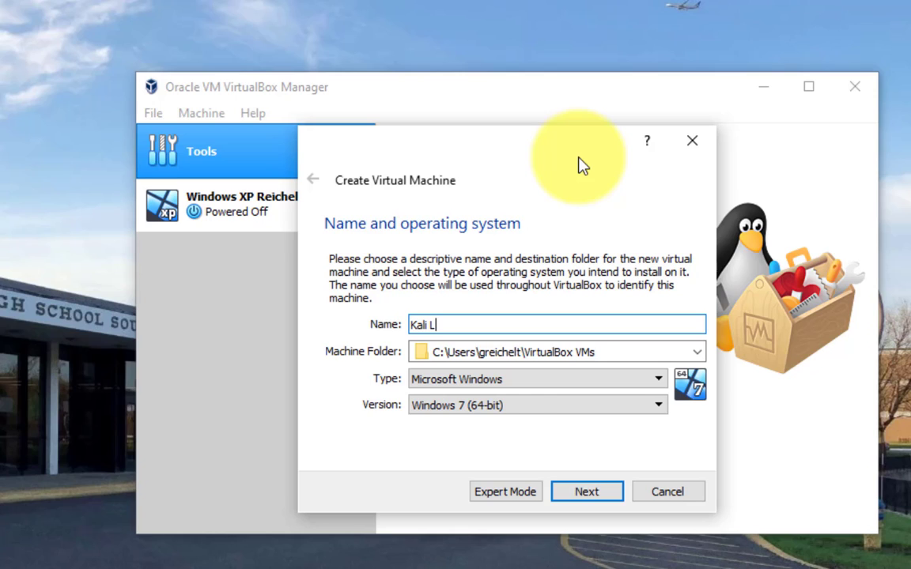
{"action": "type", "text": "inu"}
{"action": "key", "text": "BackSpace"}
{"action": "type", "text": "ux"}
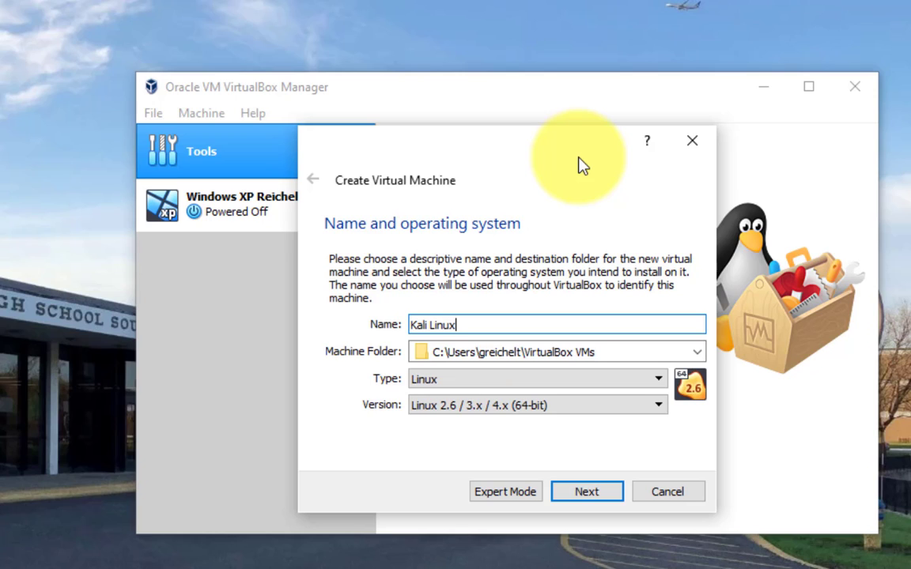
{"action": "type", "text": " - reichel"}
{"action": "key", "text": "BackSpace"}
{"action": "key", "text": "BackSpace"}
{"action": "key", "text": "BackSpace"}
{"action": "key", "text": "BackSpace"}
{"action": "key", "text": "BackSpace"}
{"action": "key", "text": "BackSpace"}
{"action": "key", "text": "BackSpace"}
{"action": "type", "text": "Reichelt"}
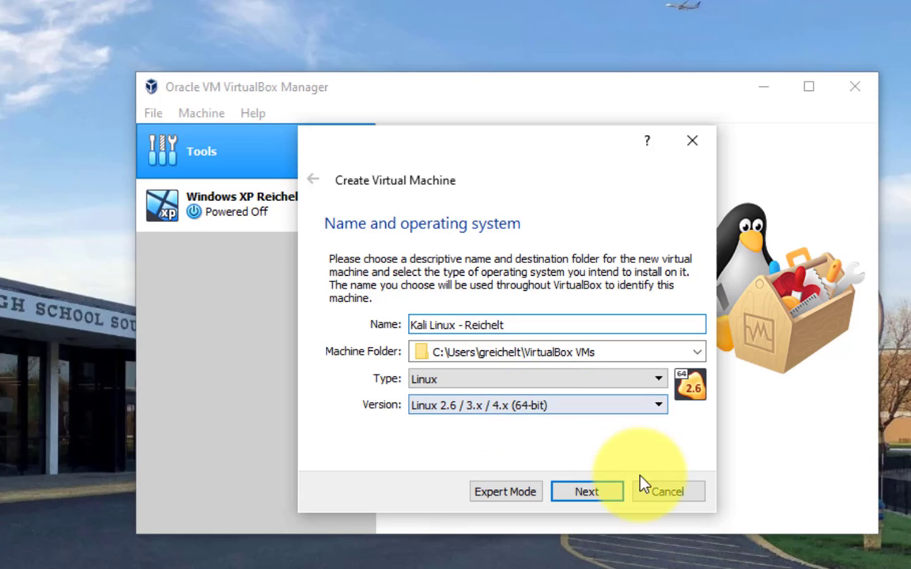
{"action": "left_click", "coordinate": [583, 494]}
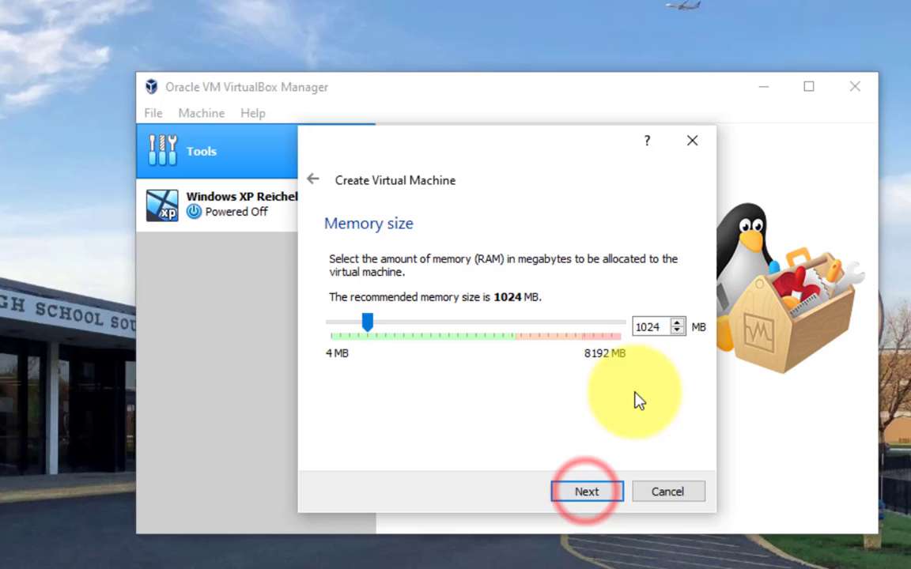
- Set the virtual machine's memory size to 2048 MB and continue to the hard disk setup
{"action": "double_click", "coordinate": [667, 326]}
{"action": "type", "text": "2048"}
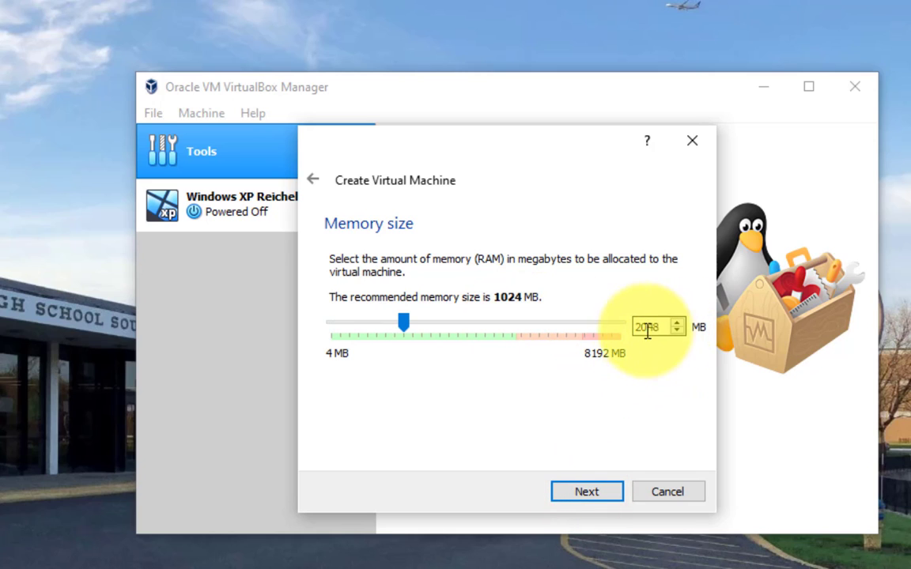
{"action": "left_click", "coordinate": [601, 494]}
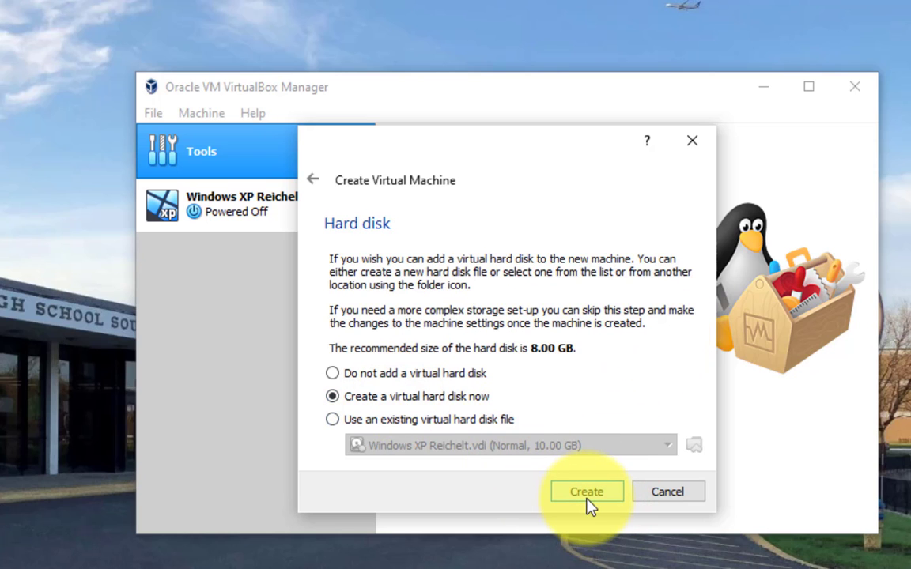
- Create a dynamically allocated VDI virtual hard disk of 8.00 GB in the default location for the machine
{"action": "left_click", "coordinate": [587, 500]}
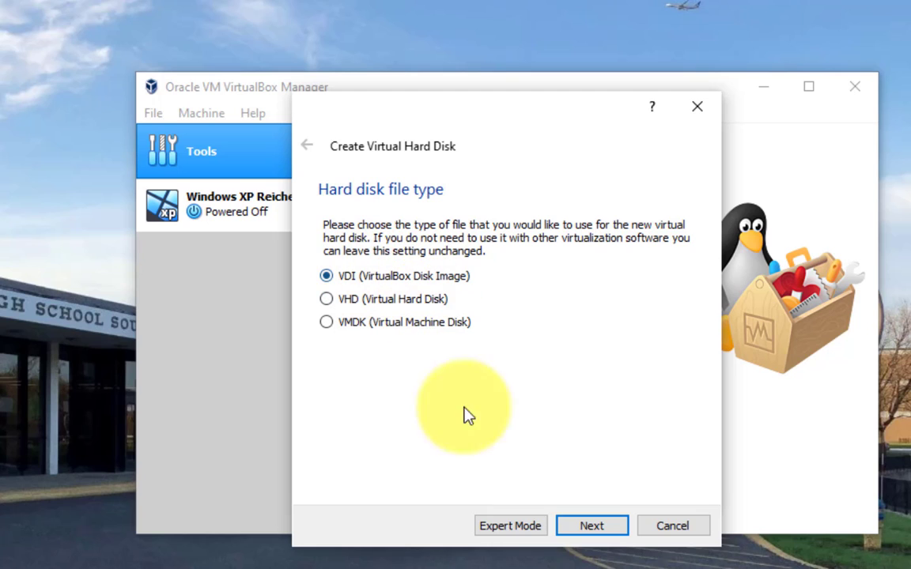
{"action": "left_click", "coordinate": [590, 524]}
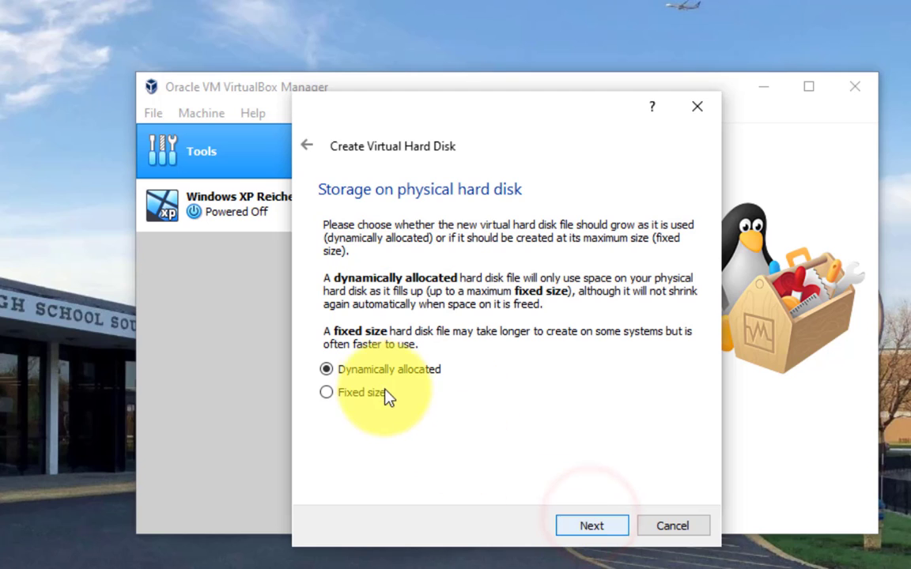
{"action": "left_click", "coordinate": [595, 530]}
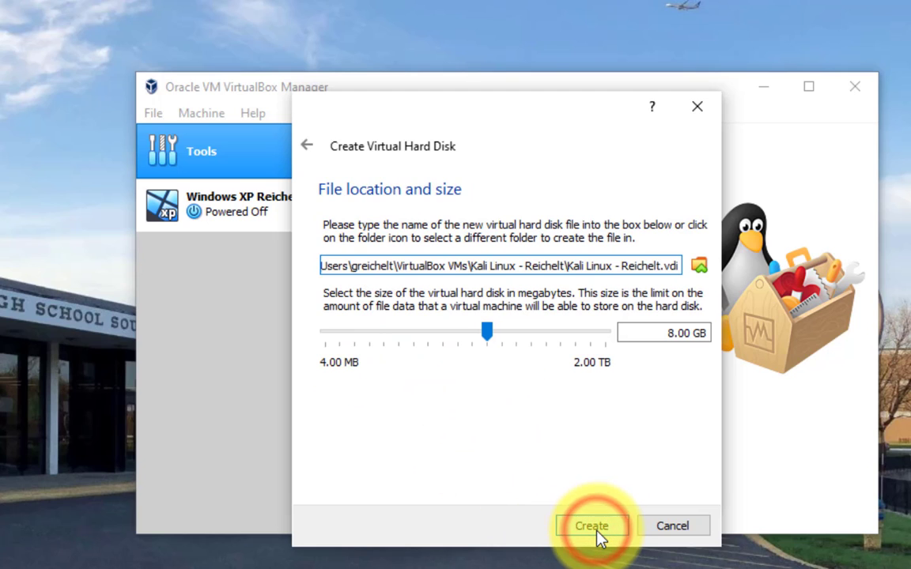
{"action": "left_click", "coordinate": [593, 526]}
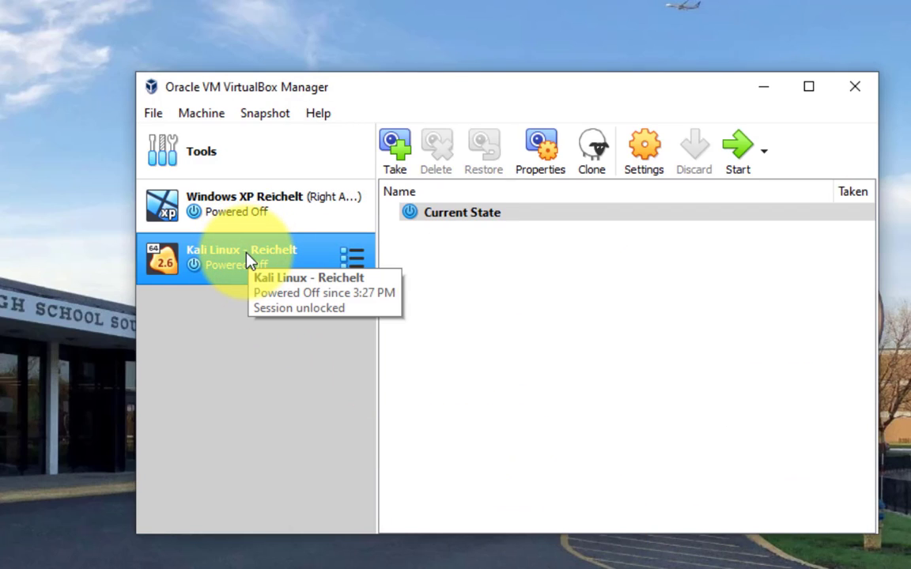
- Start the new Kali Linux machine and select kali-linux-2019.2-amd64 while browsing for its start-up disk
{"action": "double_click", "coordinate": [249, 262]}
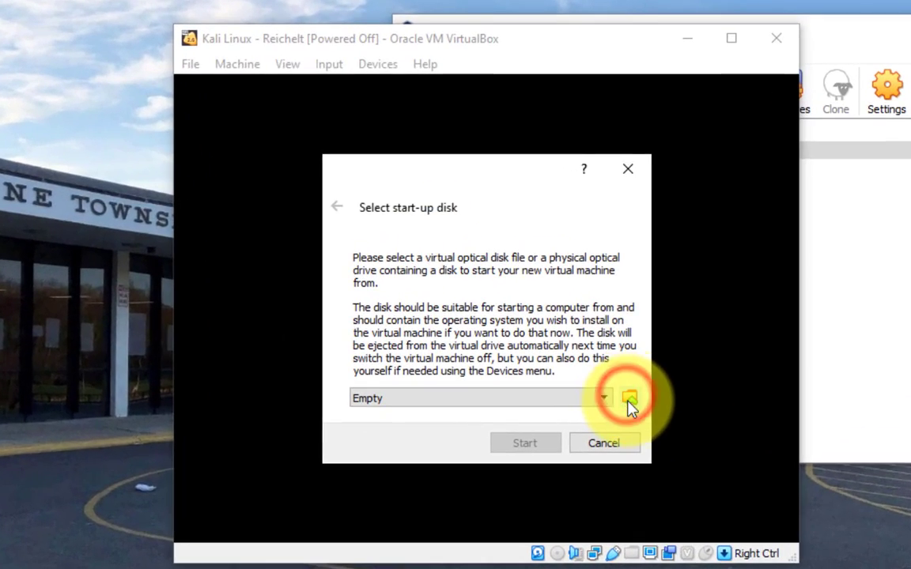
{"action": "left_click", "coordinate": [612, 383]}
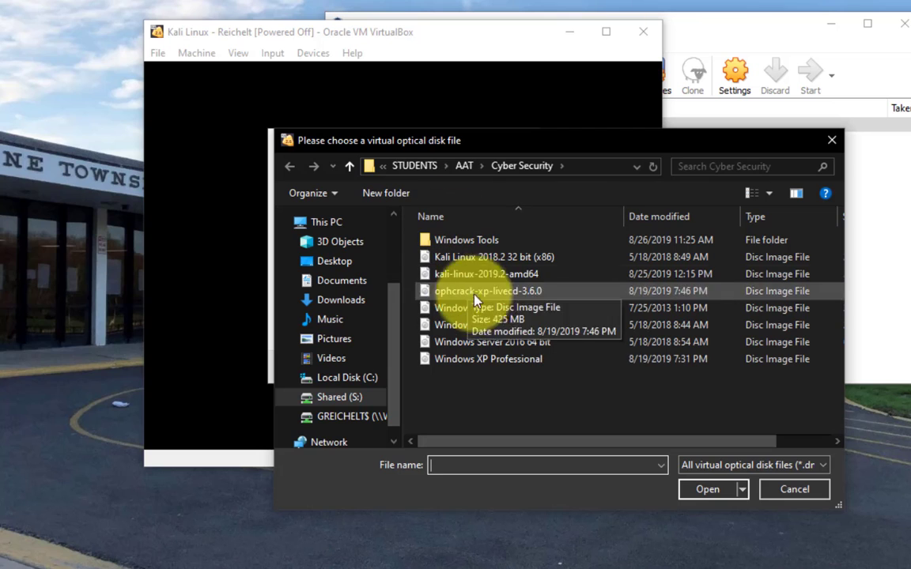
{"action": "left_click", "coordinate": [567, 275]}
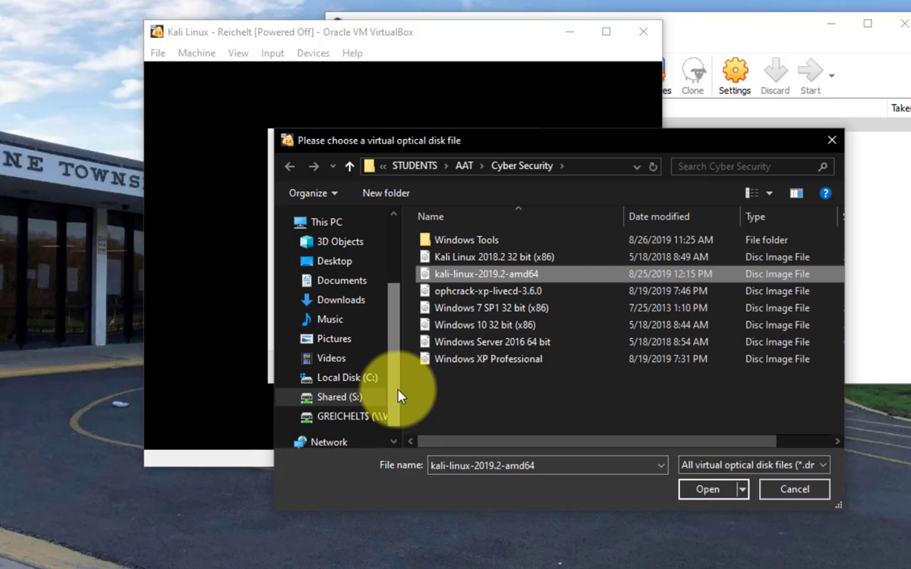
- Browse from This PC to the Cyber Security folder through Shared (S:), MAINEWEST, STUDENTS and AAT
{"action": "left_click", "coordinate": [339, 227]}
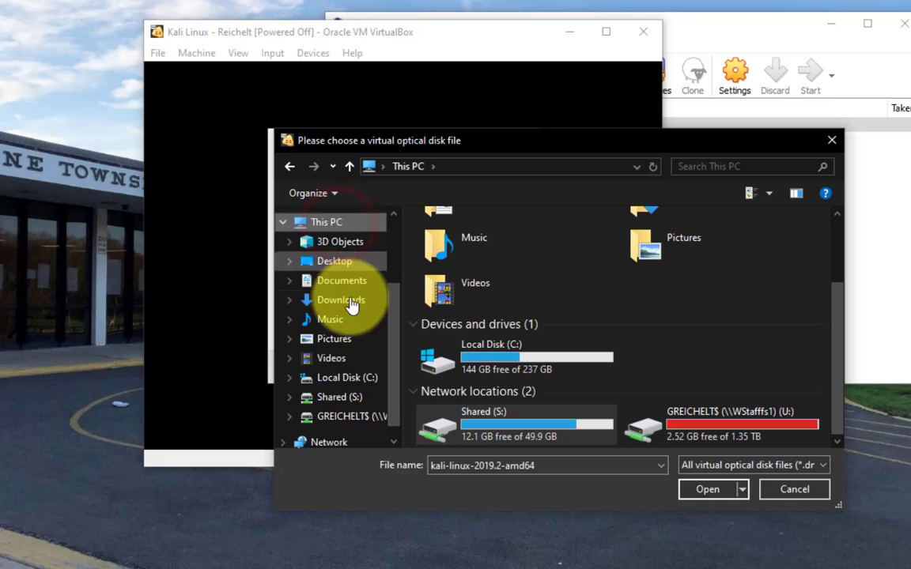
{"action": "left_click", "coordinate": [340, 397]}
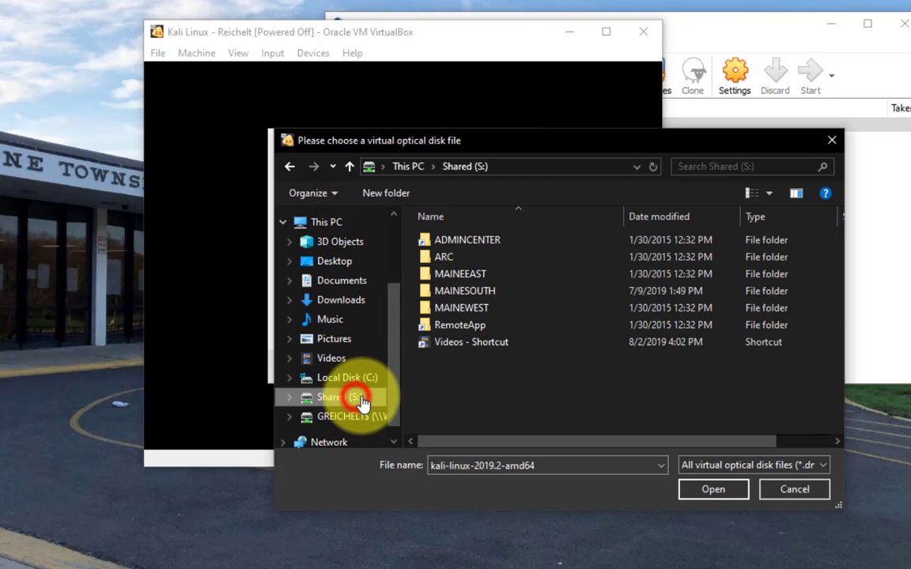
{"action": "double_click", "coordinate": [493, 311]}
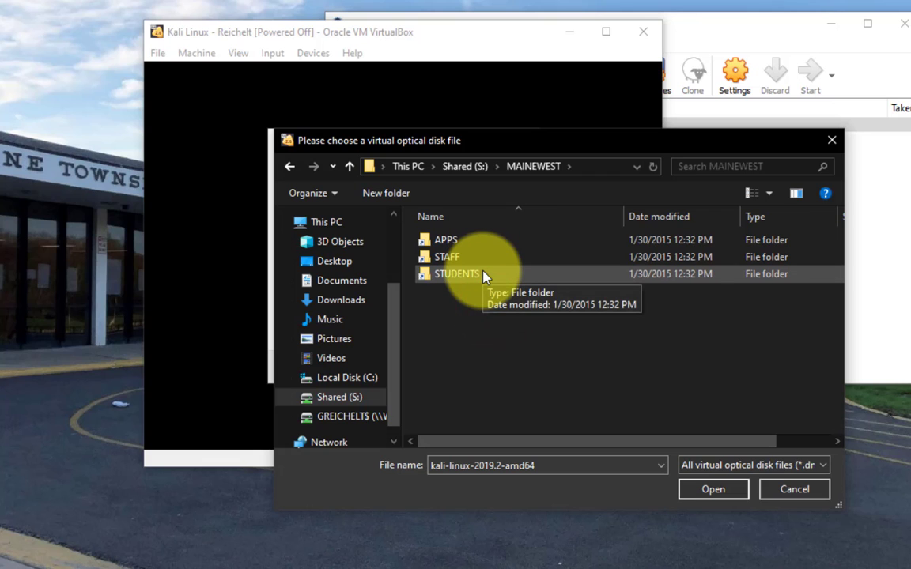
{"action": "double_click", "coordinate": [484, 274]}
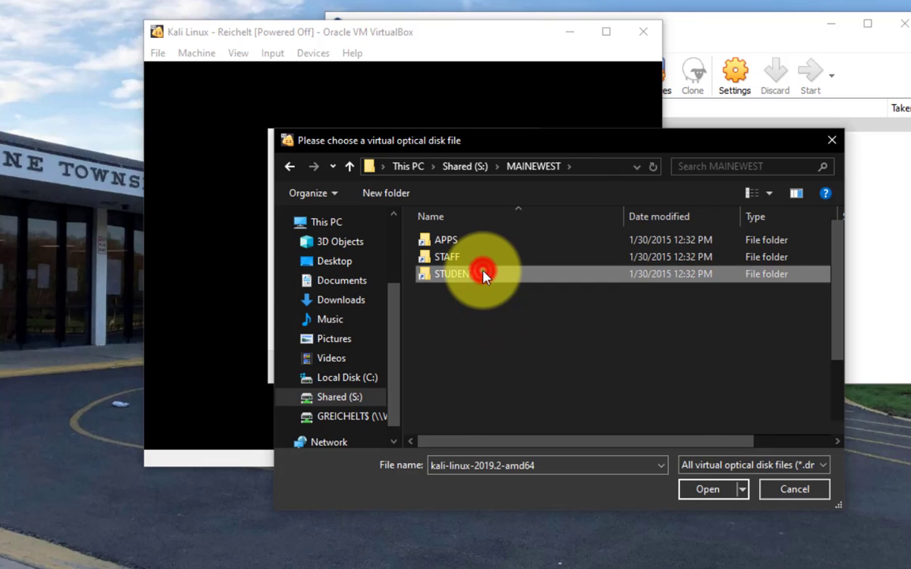
{"action": "double_click", "coordinate": [469, 243]}
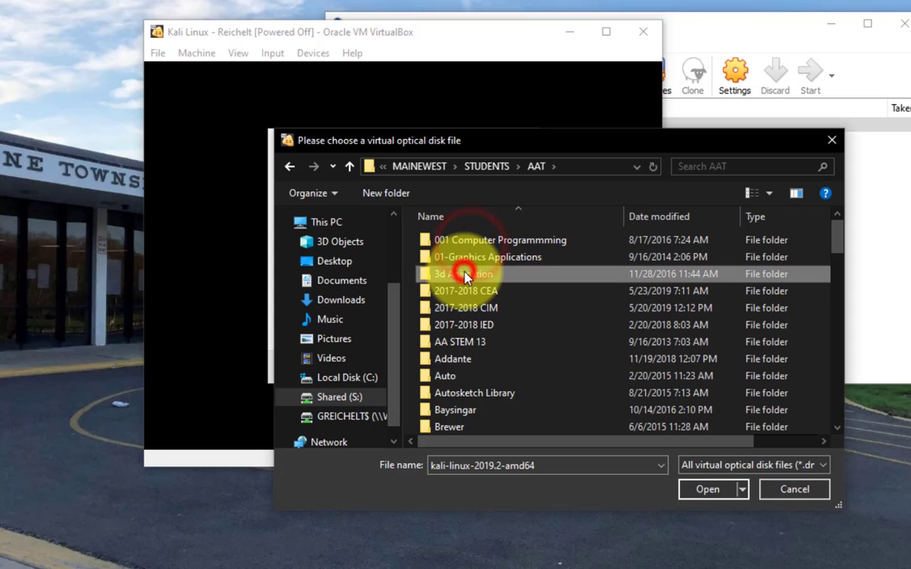
{"action": "scroll", "coordinate": [464, 269], "scroll_direction": "down", "scroll_amount": 5}
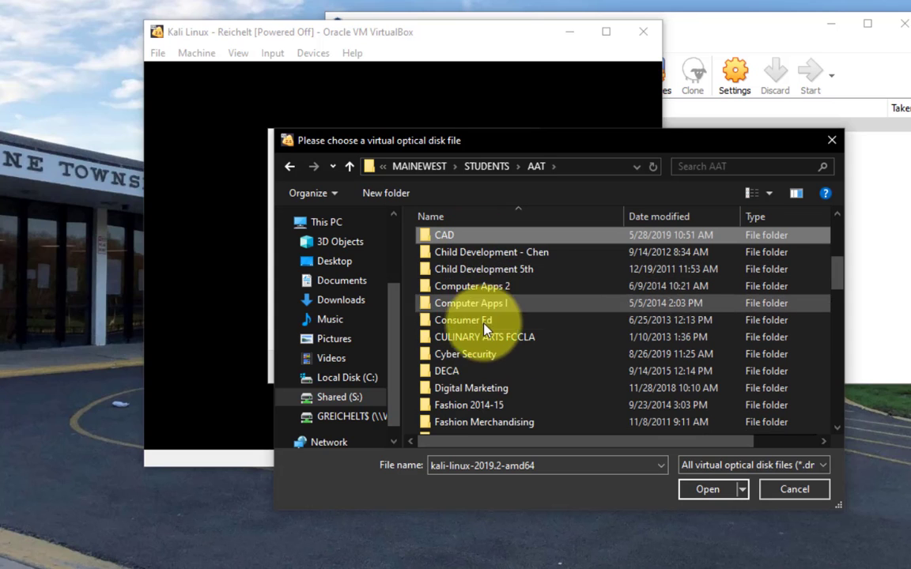
{"action": "scroll", "coordinate": [482, 304], "scroll_direction": "down", "scroll_amount": 1}
{"action": "double_click", "coordinate": [467, 306]}
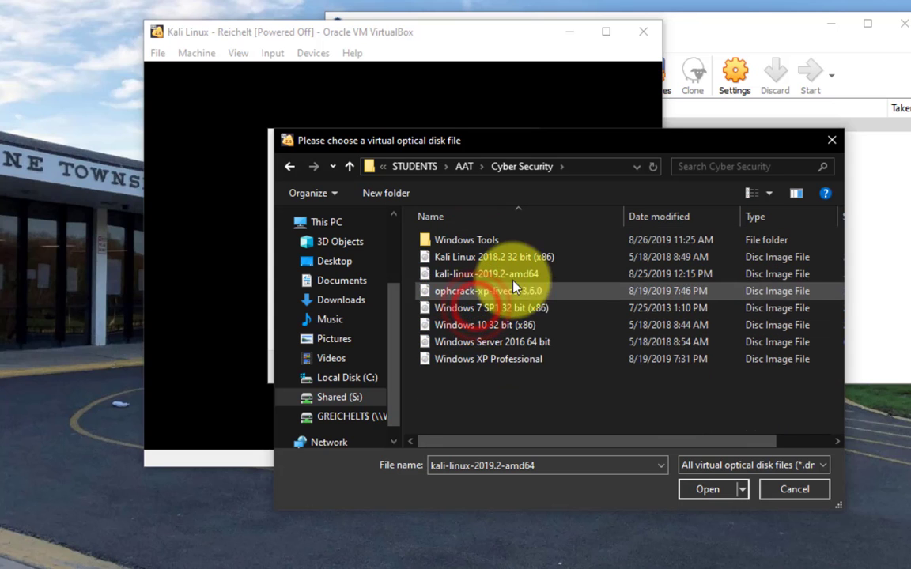
- Permanently delete the disc image Kali Linux 2018.2 32 bit (x86) from the Cyber Security folder
{"action": "right_click", "coordinate": [577, 258]}
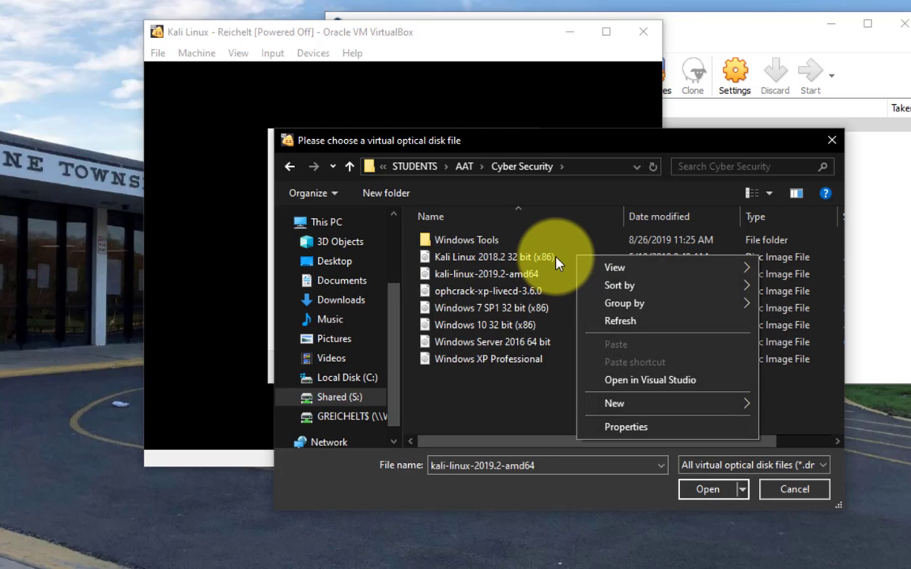
{"action": "left_click", "coordinate": [555, 257]}
{"action": "right_click", "coordinate": [560, 256]}
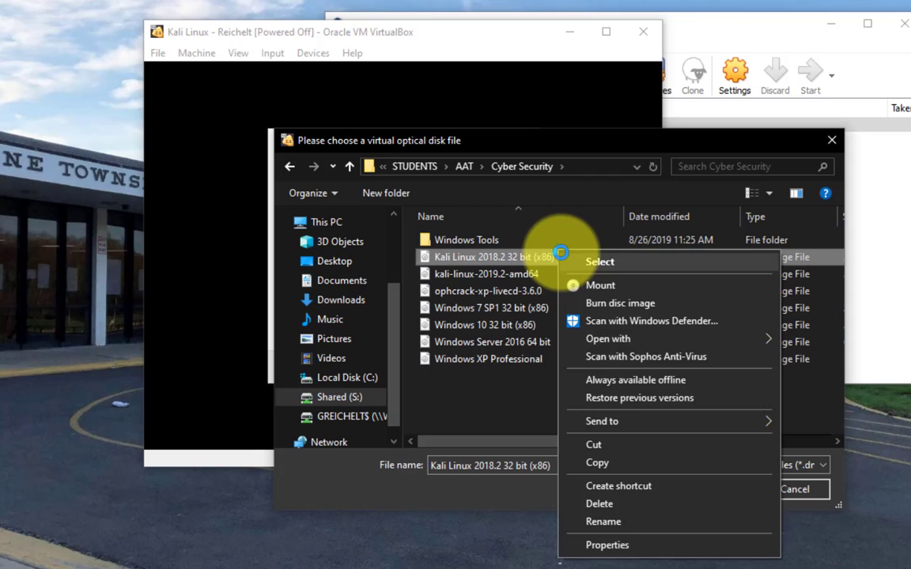
{"action": "left_click", "coordinate": [649, 508]}
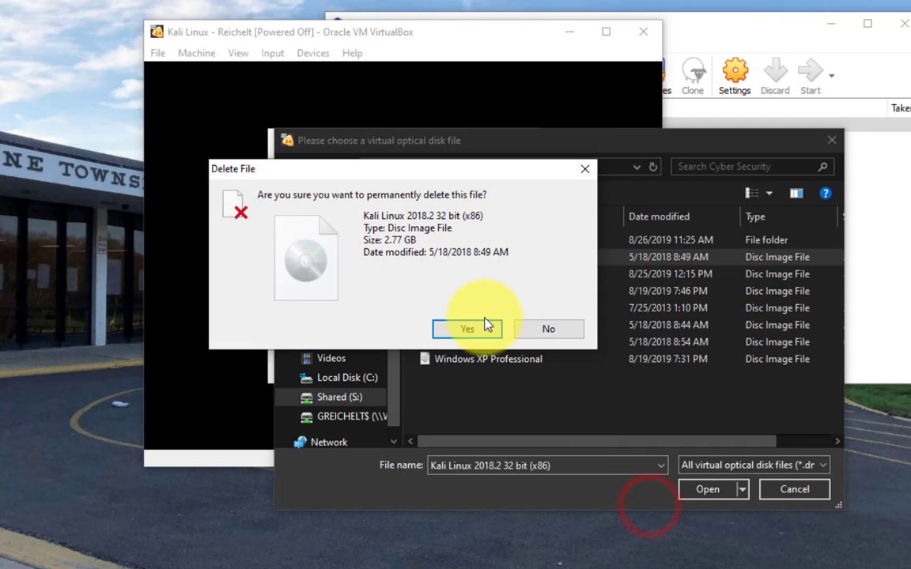
{"action": "left_click", "coordinate": [484, 323]}
- Choose kali-linux-2019.2-amd64 as the start-up disk and start the virtual machine from it
{"action": "left_click", "coordinate": [518, 258]}
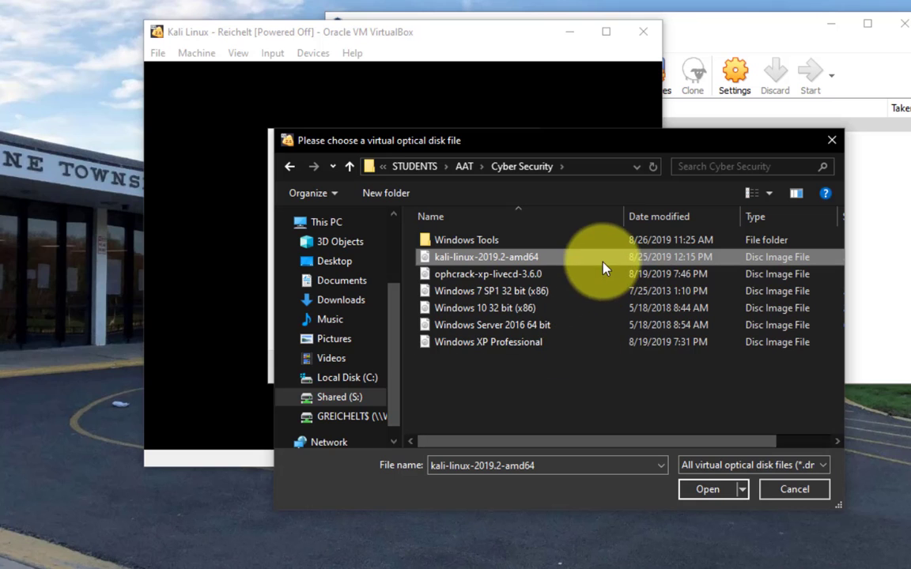
{"action": "left_click", "coordinate": [709, 490]}
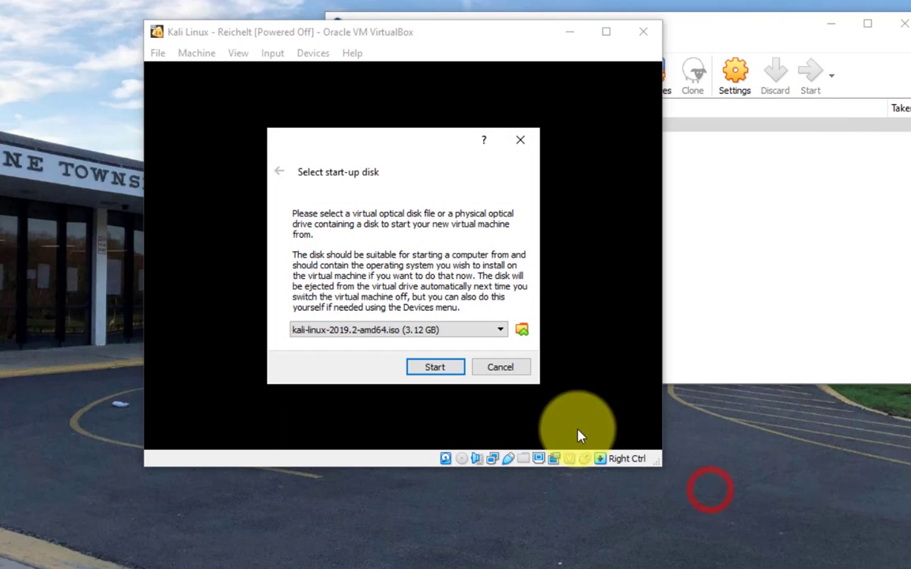
{"action": "left_click", "coordinate": [431, 366]}
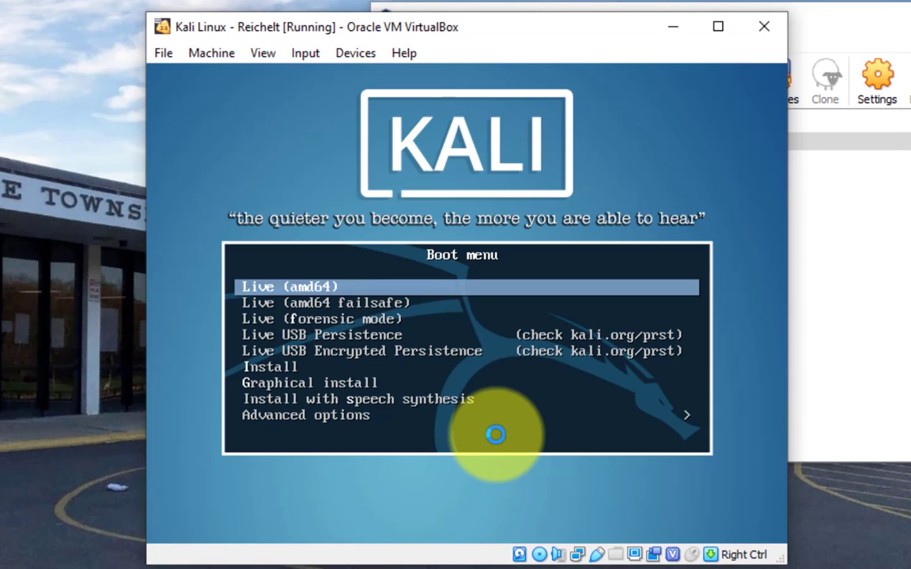
- Go through the Kali boot menu options down to Install, return to Live (amd64) and boot it
{"action": "key", "text": "Down"}
{"action": "key", "text": "Up"}
{"action": "key", "text": "Down"}
{"action": "key", "text": "Down"}
{"action": "key", "text": "Down"}
{"action": "key", "text": "Down"}
{"action": "key", "text": "Down"}
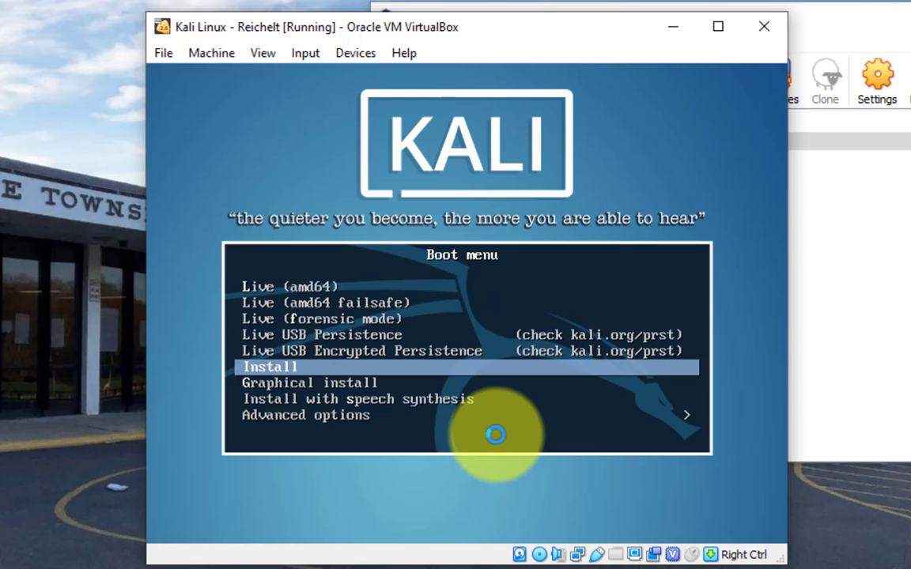
{"action": "key", "text": "Up"}
{"action": "key", "text": "Up"}
{"action": "key", "text": "Up"}
{"action": "key", "text": "Up"}
{"action": "key", "text": "Up"}
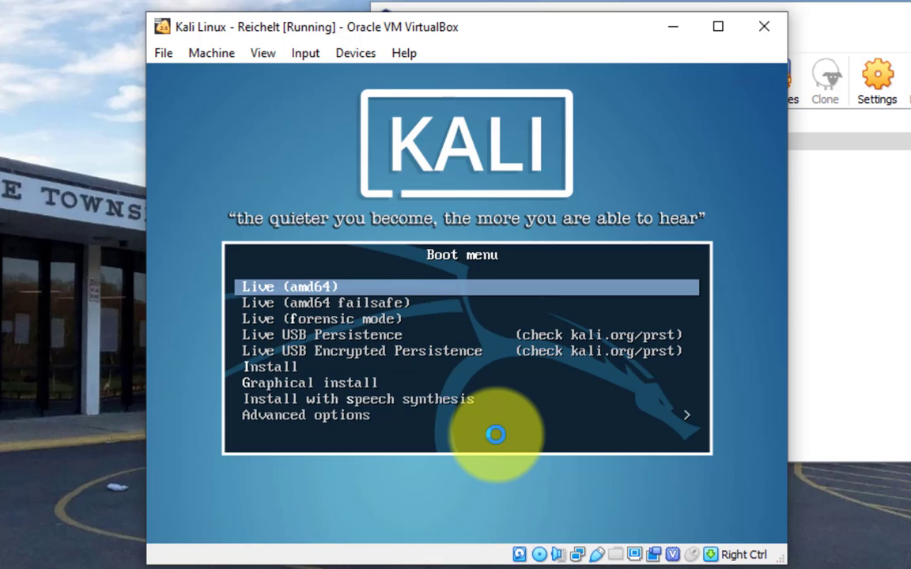
{"action": "key", "text": "Return"}
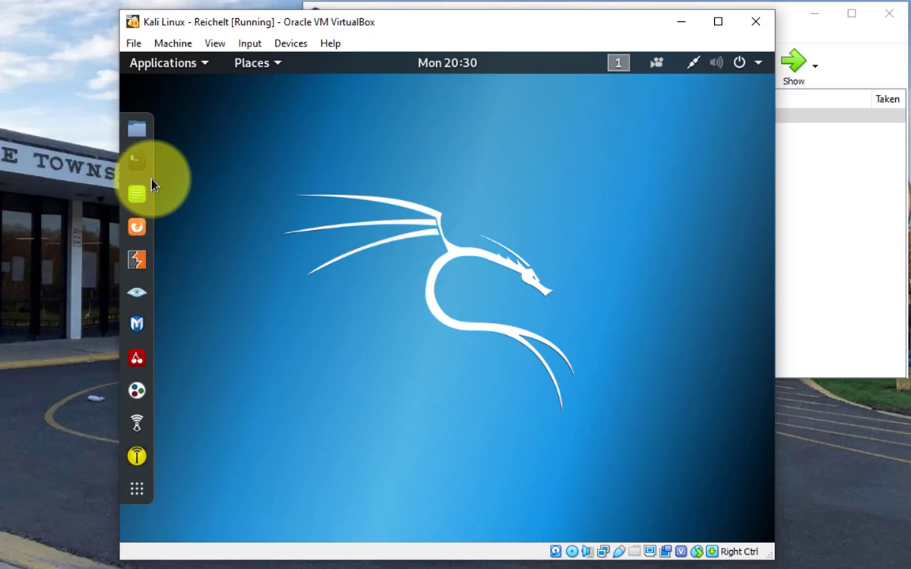
- Display the overview of all applications on the Kali desktop
{"action": "left_click", "coordinate": [146, 486]}
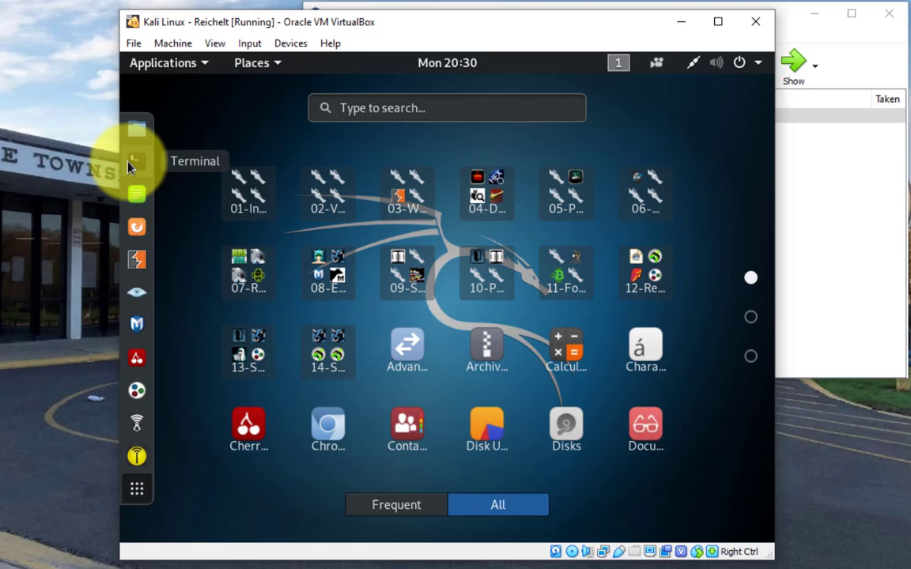
- Open a Terminal window on the Kali desktop to view the root prompt, and close it again
{"action": "left_click", "coordinate": [200, 146]}
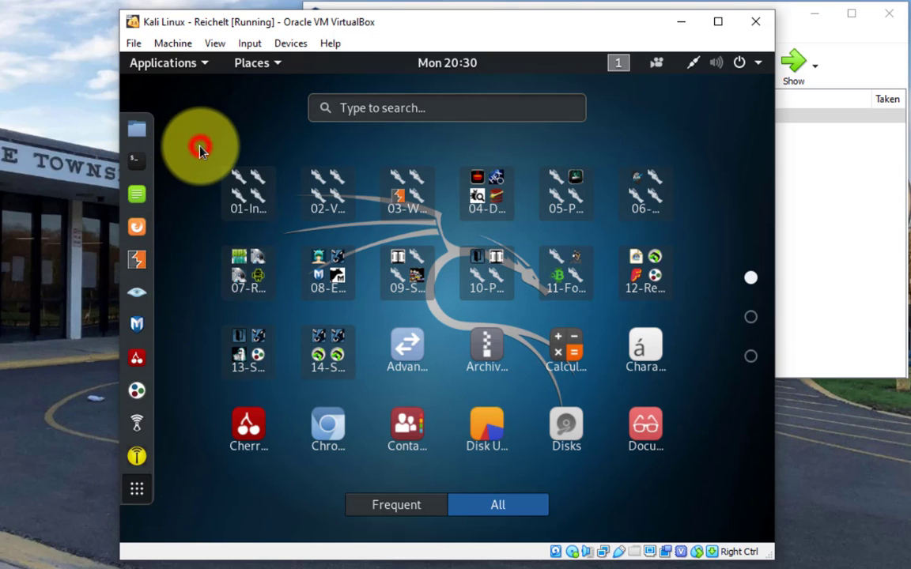
{"action": "left_click", "coordinate": [133, 163]}
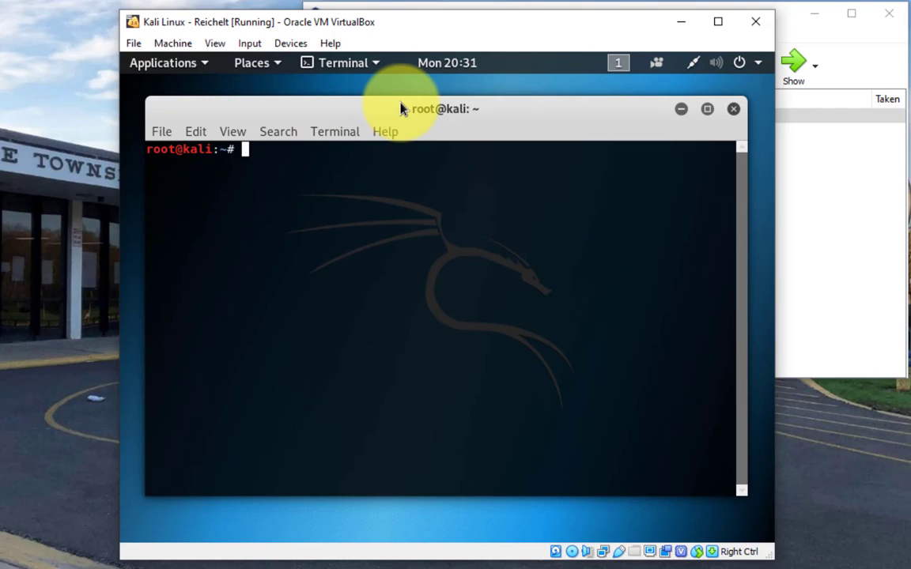
{"action": "left_click", "coordinate": [733, 110]}
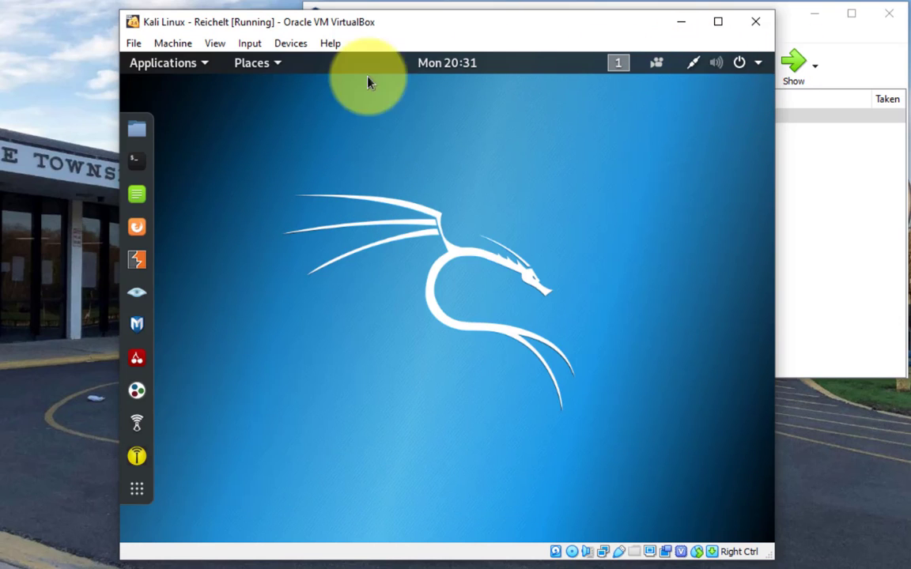
- Power off the Kali Linux virtual machine from within the live desktop session
{"action": "left_click", "coordinate": [759, 63]}
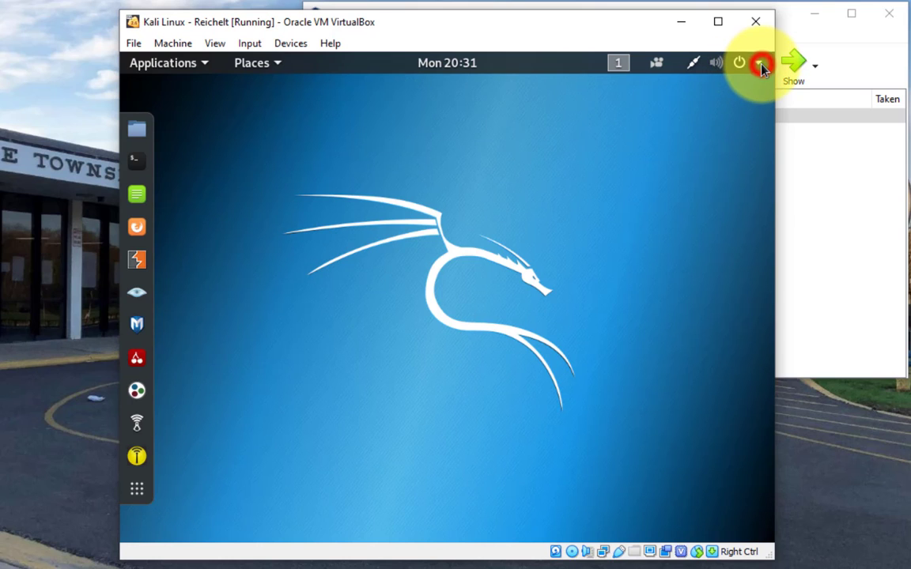
{"action": "left_click", "coordinate": [259, 198]}
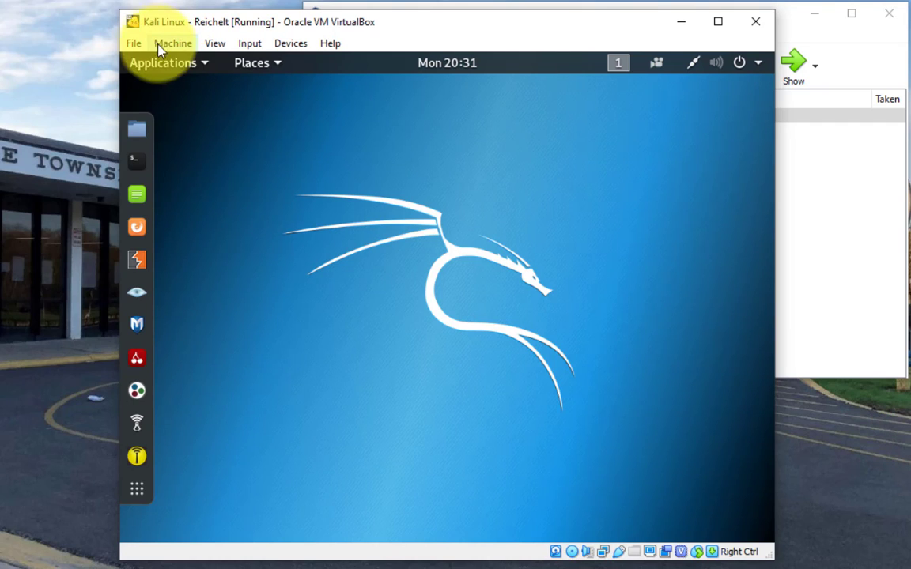
{"action": "left_click", "coordinate": [740, 63]}
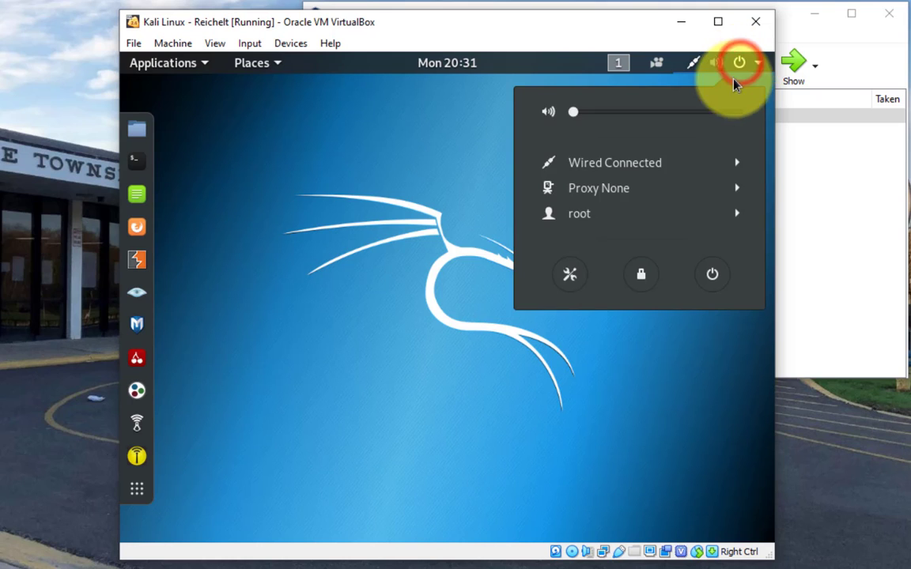
{"action": "left_click", "coordinate": [712, 277]}
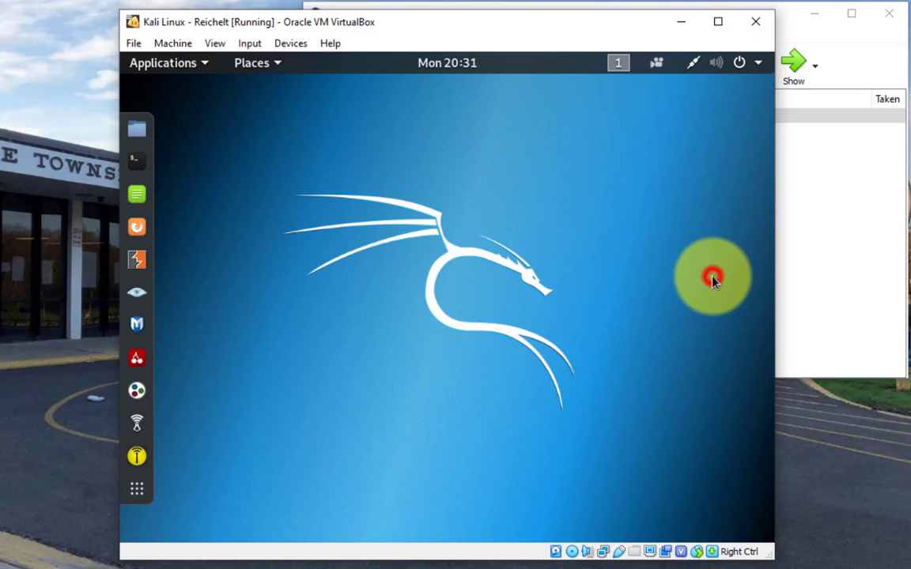
{"action": "left_click", "coordinate": [586, 360]}
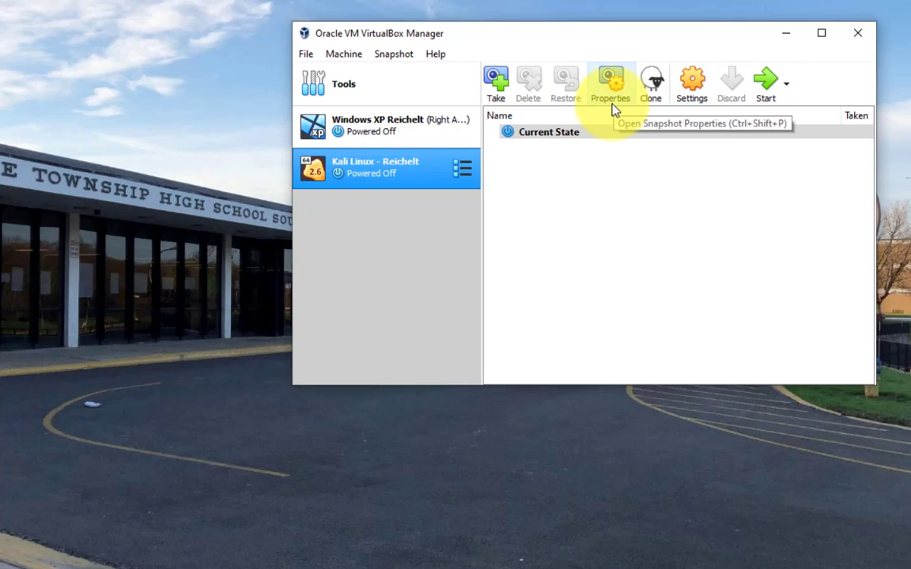
- Start the Kali Linux virtual machine again and boot it with Live (amd64)
{"action": "double_click", "coordinate": [404, 182]}
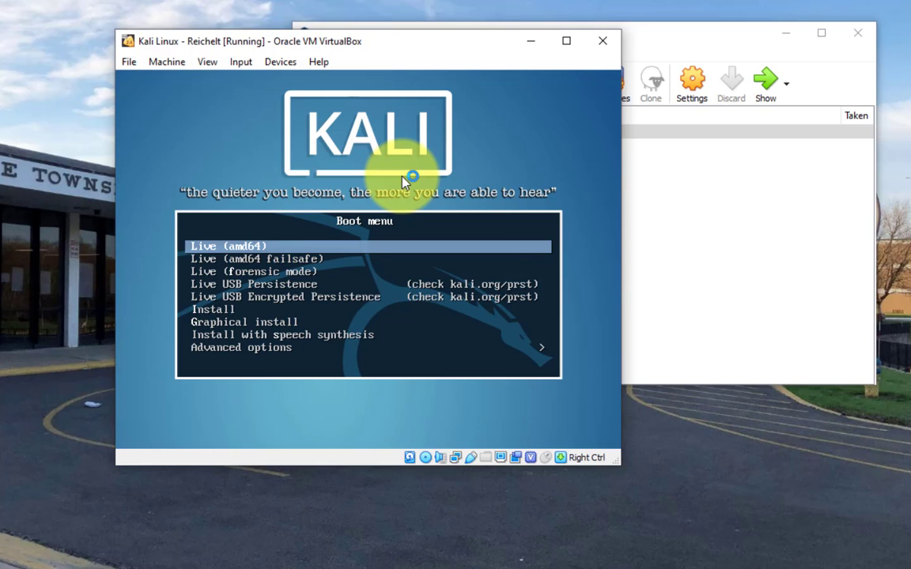
{"action": "key", "text": "Return"}
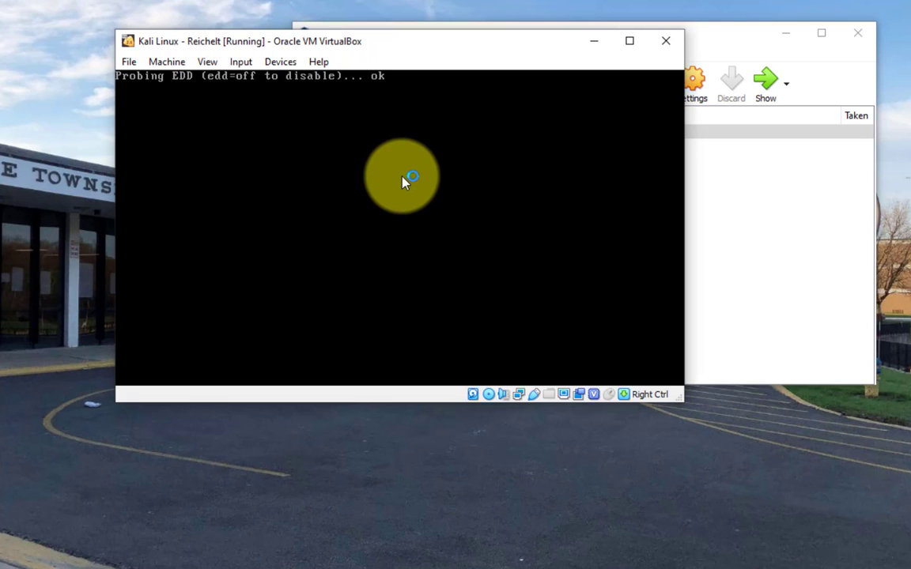